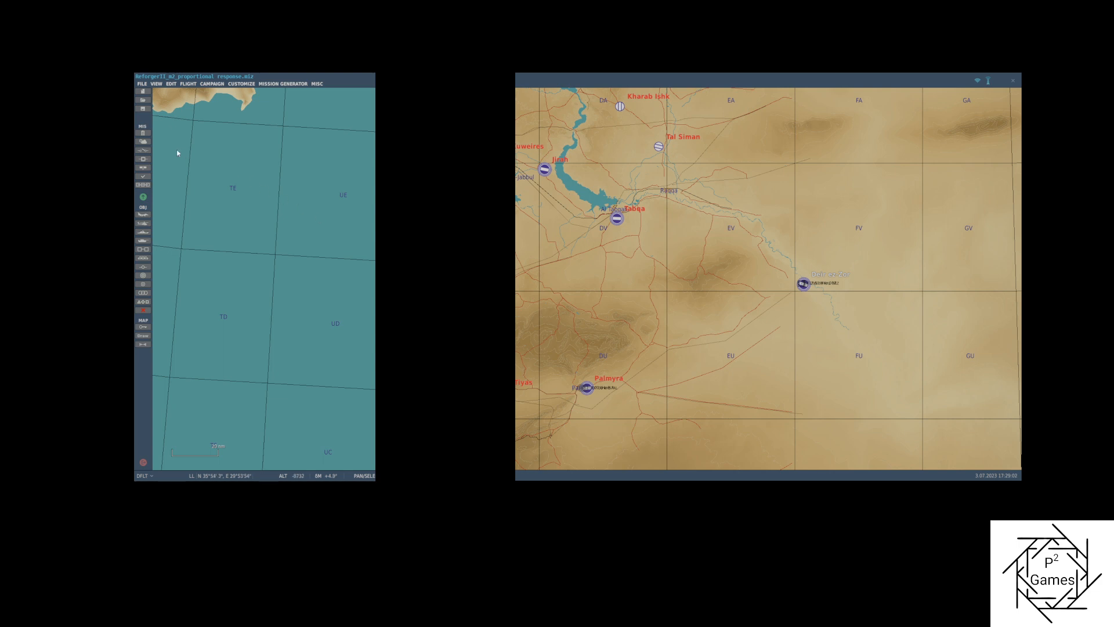
# - Open the mission's triggers and look through the full list of trigger entries
pyautogui.click(145, 152)
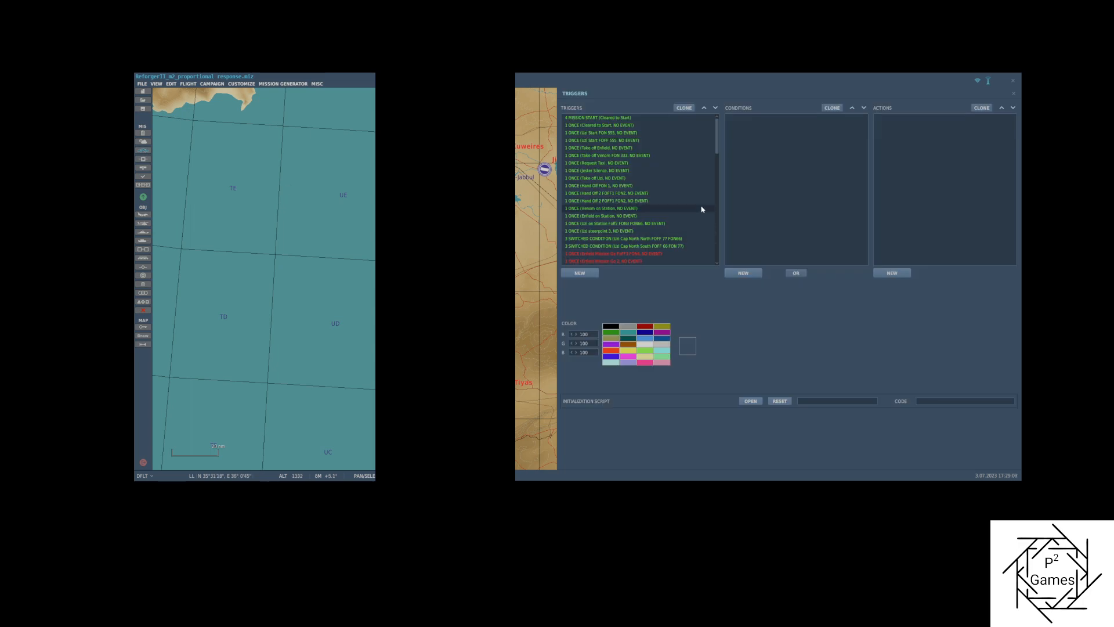
pyautogui.scroll(-10, 670, 187)
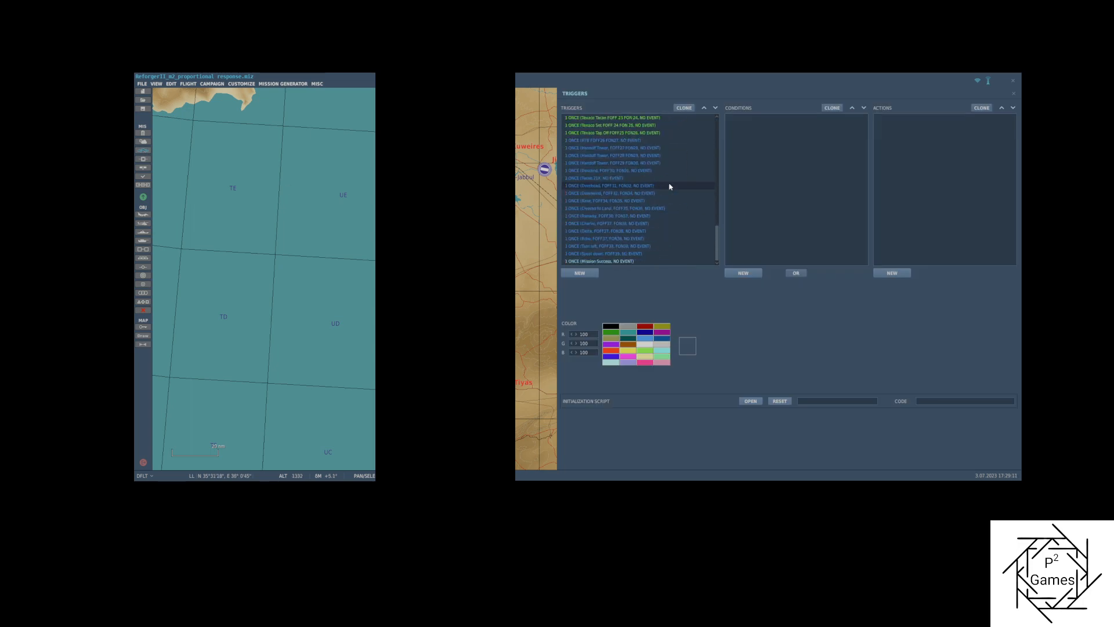
pyautogui.scroll(10, 669, 187)
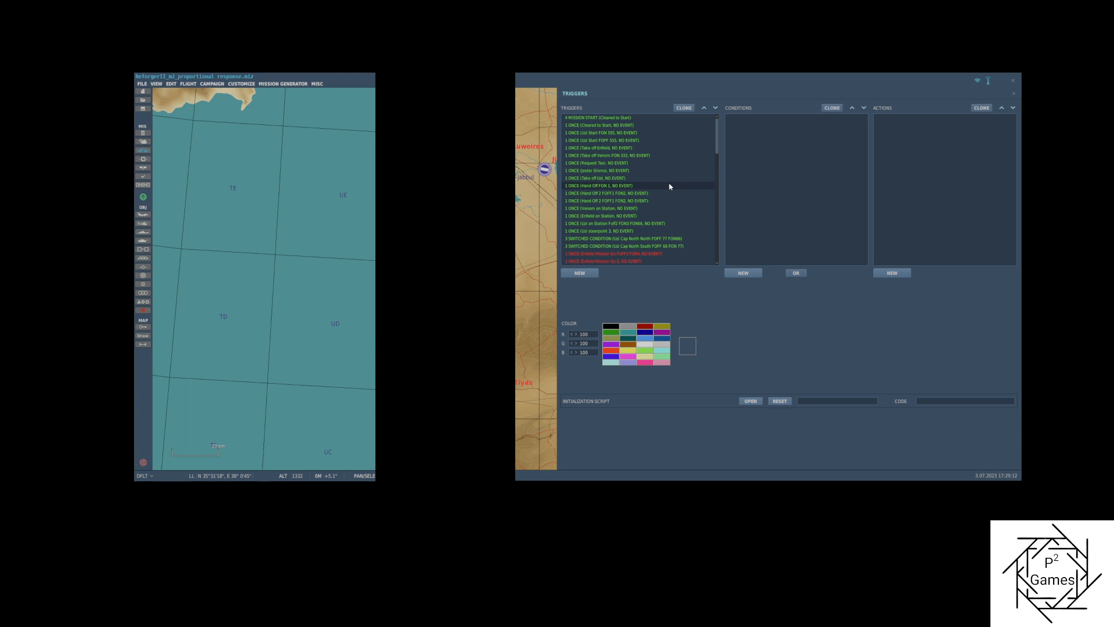
pyautogui.scroll(-10, 669, 187)
pyautogui.scroll(8, 676, 183)
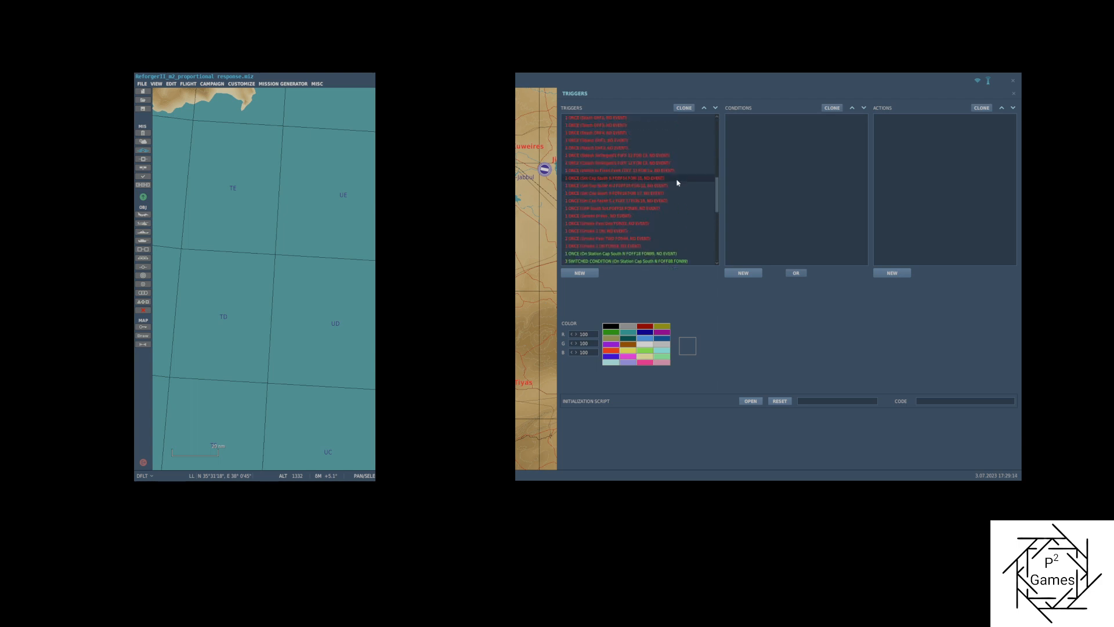
pyautogui.scroll(-4, 677, 182)
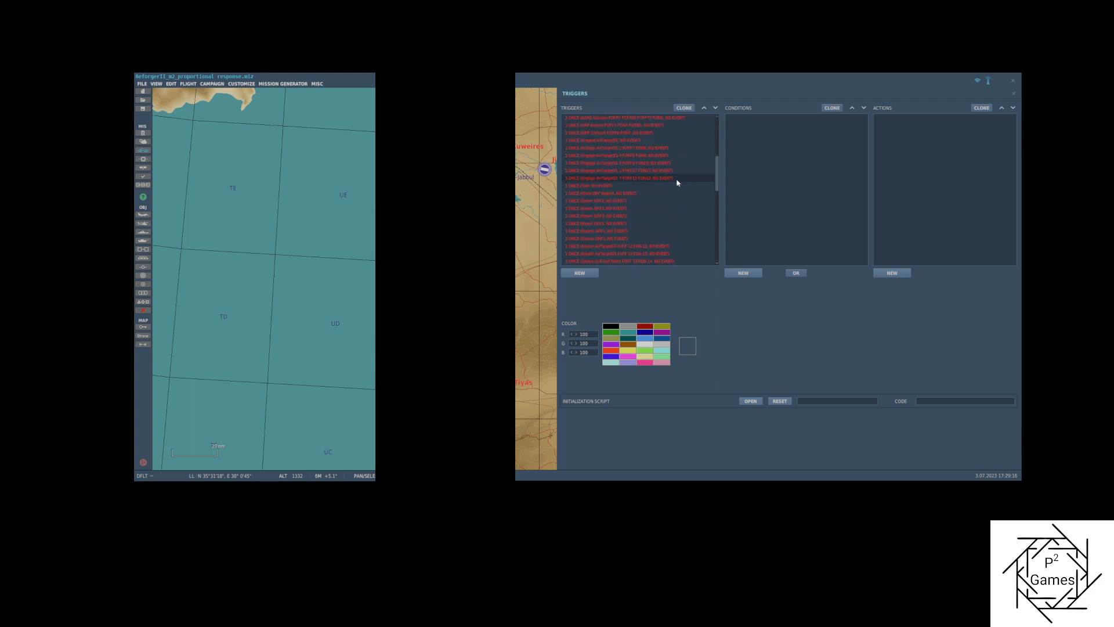
pyautogui.scroll(-1, 677, 183)
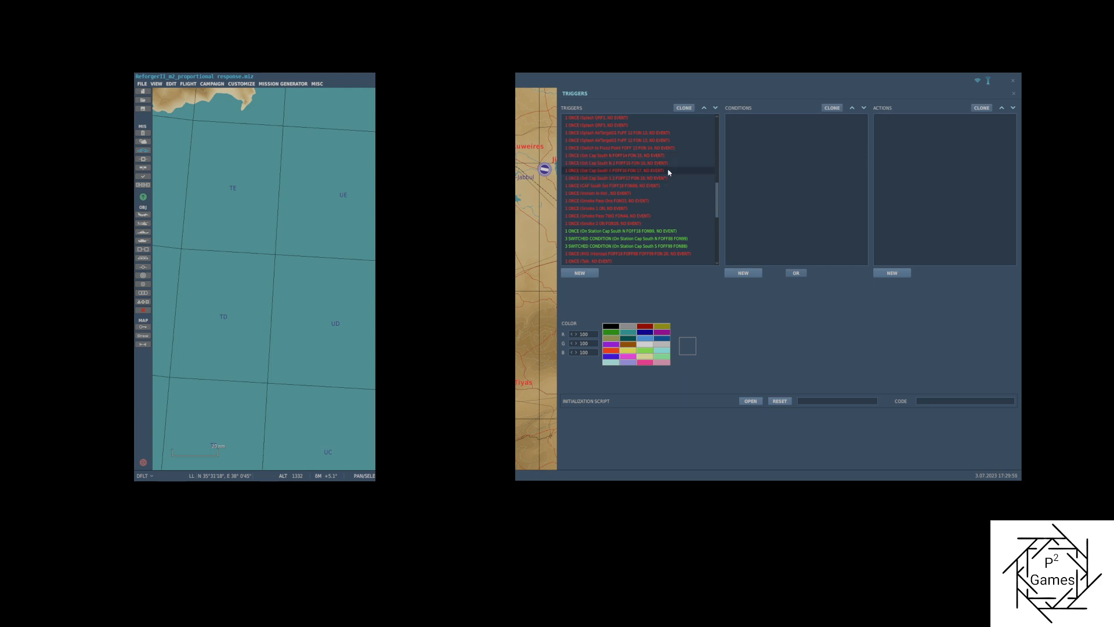
pyautogui.scroll(-2, 673, 220)
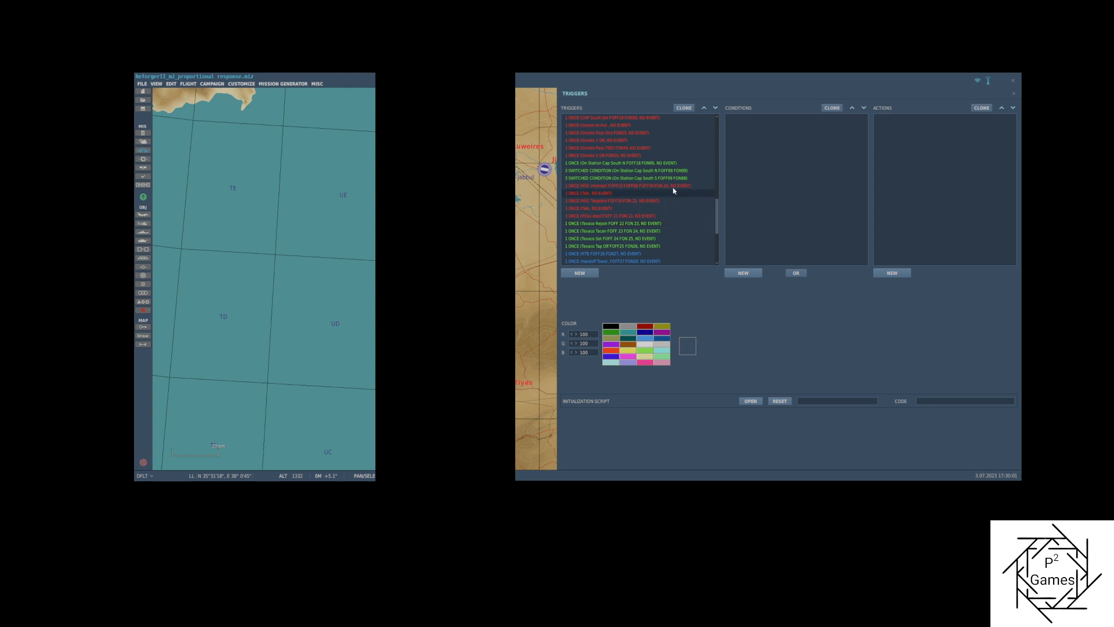
pyautogui.scroll(-1, 674, 186)
pyautogui.scroll(12, 681, 194)
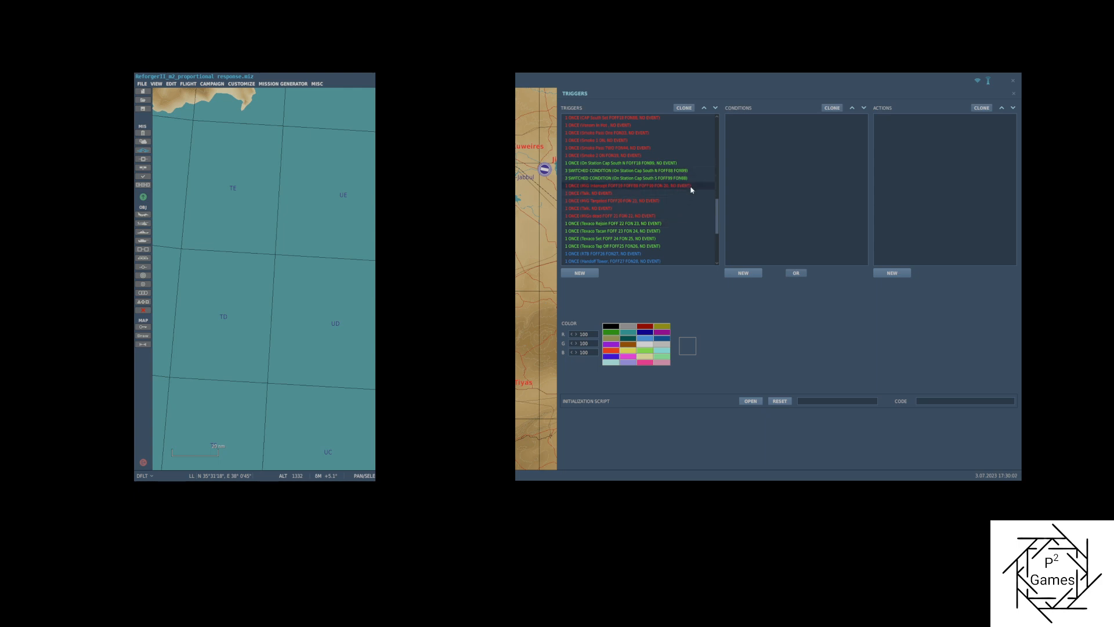
pyautogui.scroll(2, 691, 189)
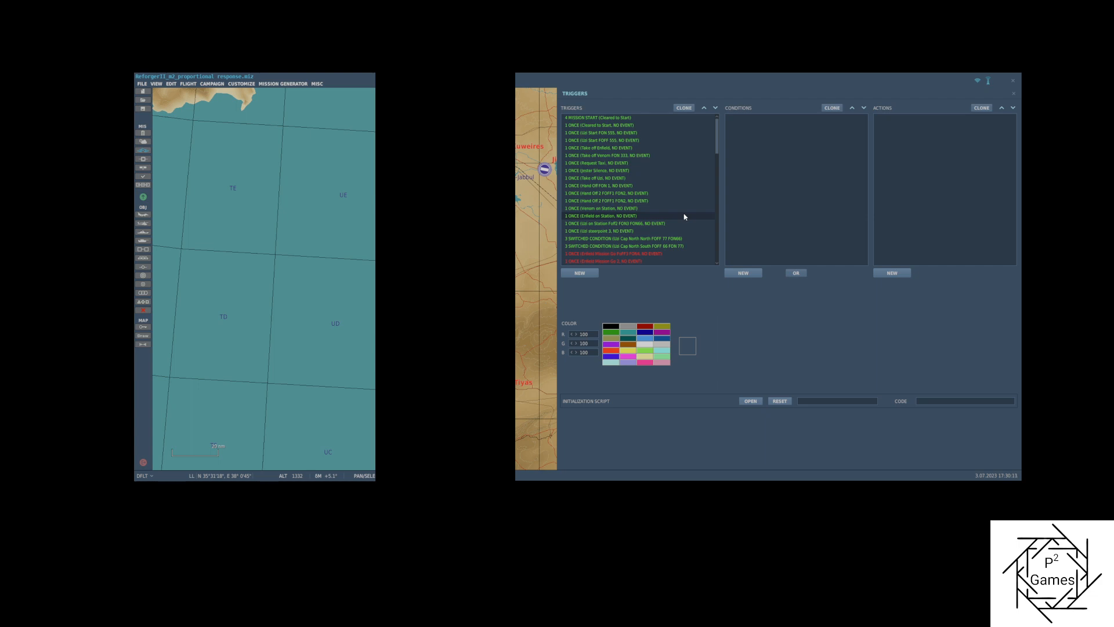
# - Set the flag of the FLAG ON action in the Enfield Mission Go 2 trigger to 44A
pyautogui.scroll(-2, 681, 227)
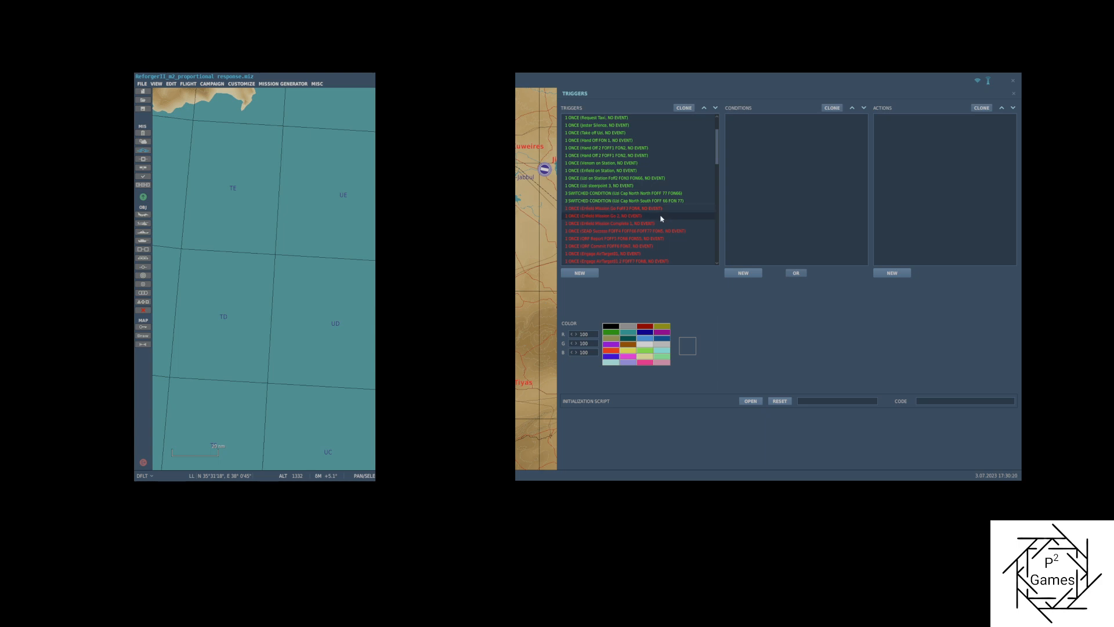
pyautogui.click(661, 217)
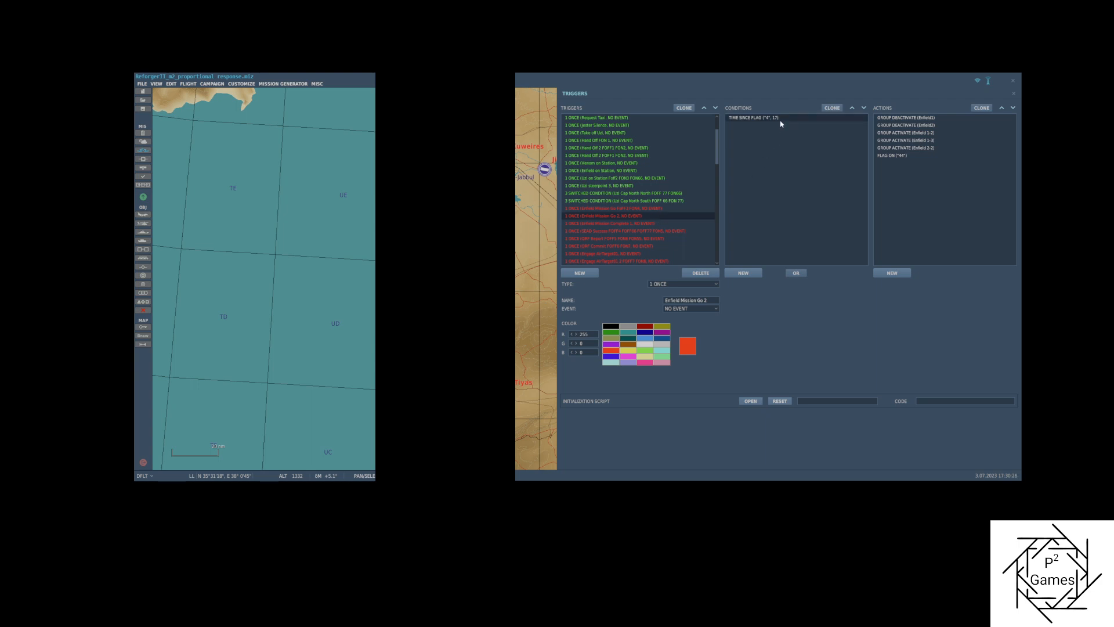
pyautogui.click(926, 156)
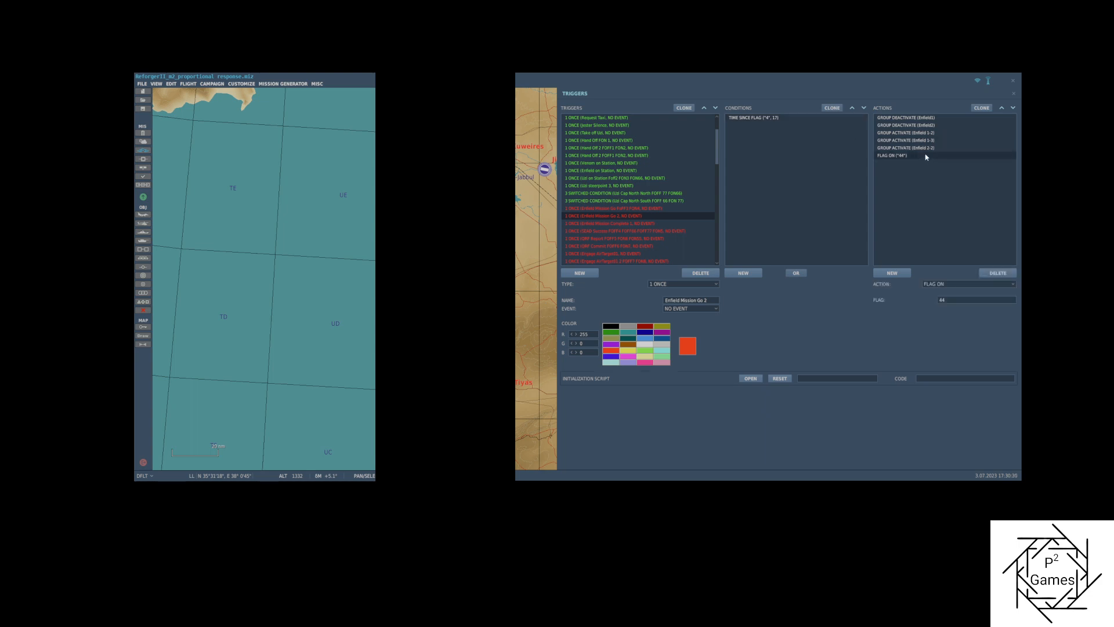
pyautogui.click(953, 301)
pyautogui.press('Tab')
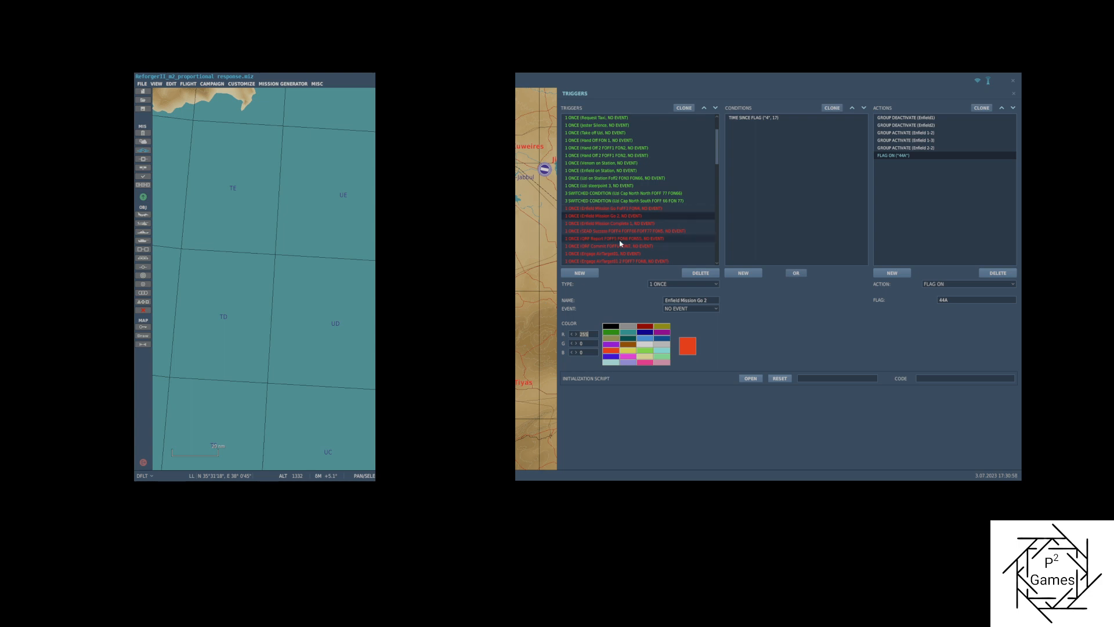
# - In the Enfield Mission Complete trigger, set both the TIME SINCE FLAG condition and the FLAG OFF action to flag 44A
pyautogui.click(670, 224)
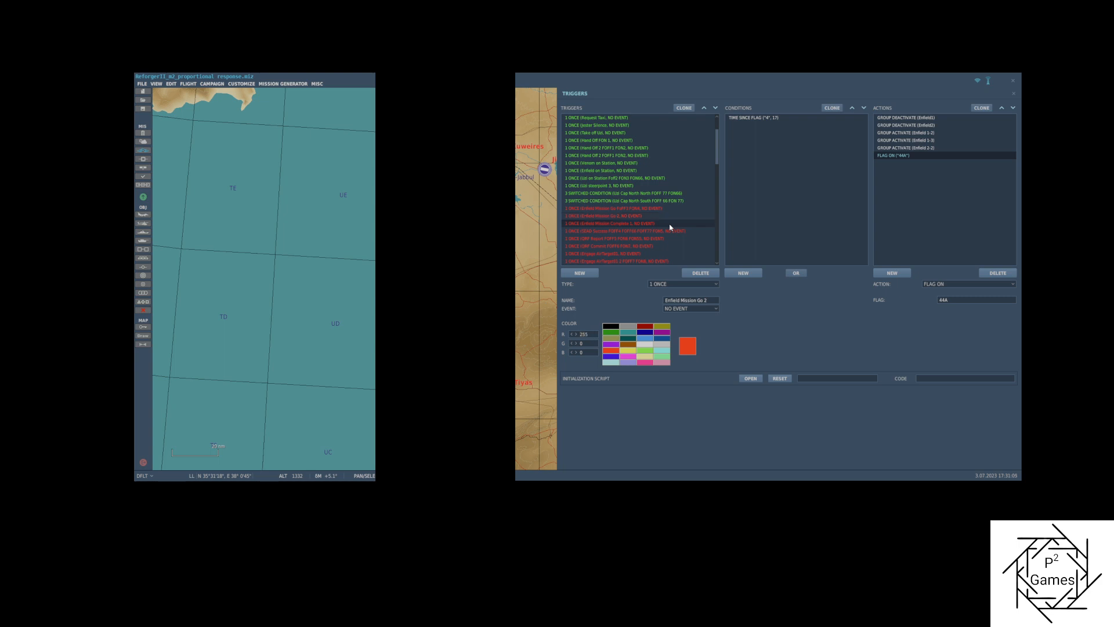
pyautogui.click(750, 118)
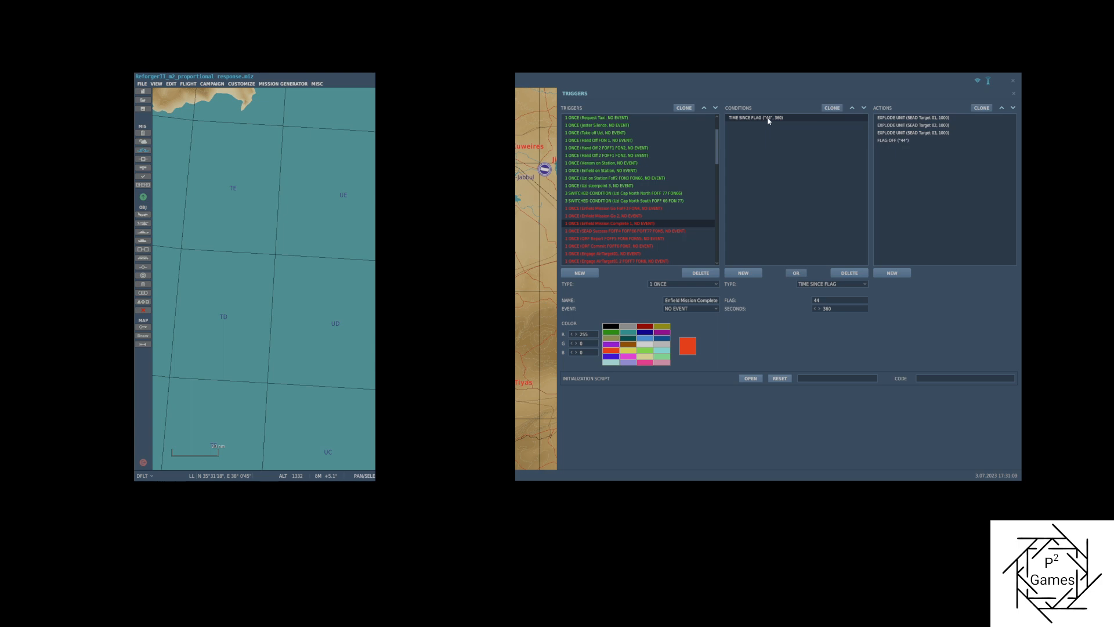
pyautogui.click(828, 300)
pyautogui.click(909, 141)
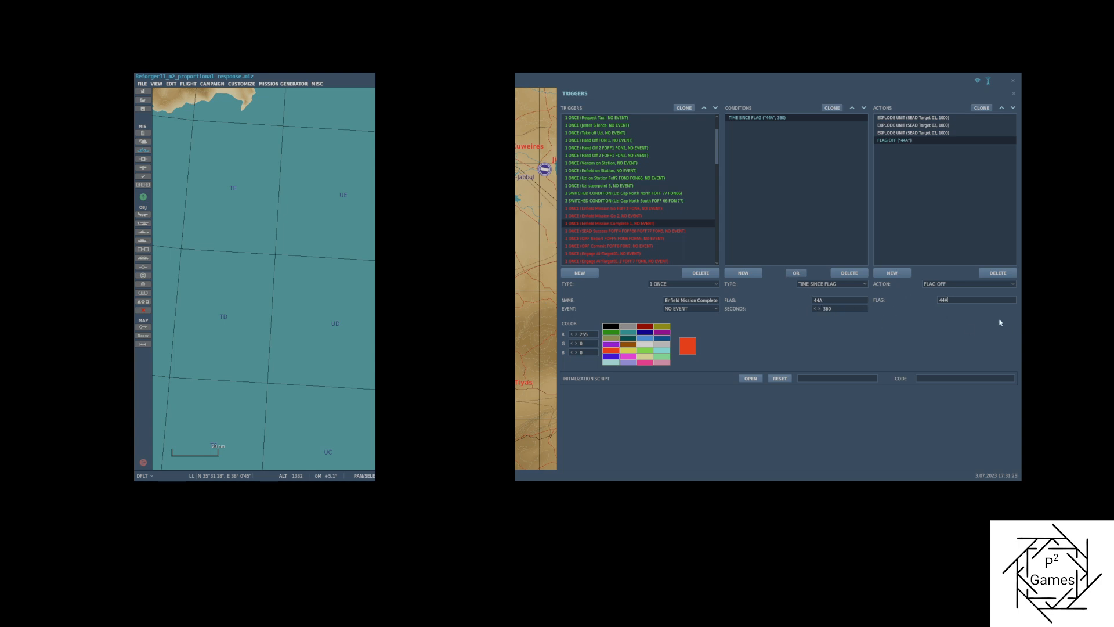
# - Check the flag references in the Enfield Mission Go 2 and Enfield Mission Complete triggers
pyautogui.click(595, 222)
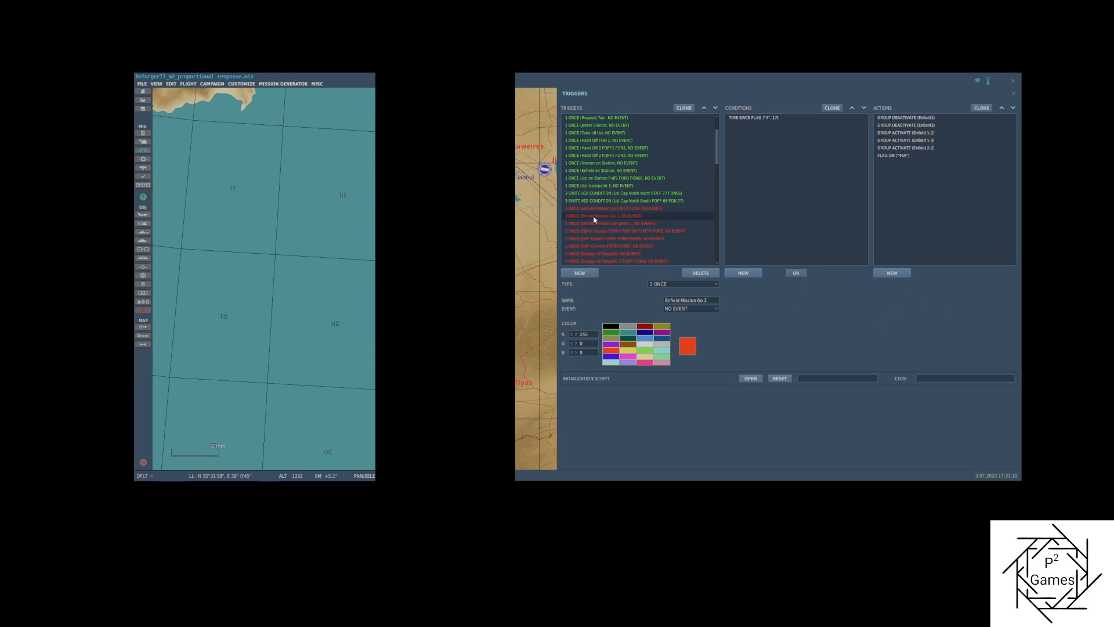
pyautogui.click(594, 219)
pyautogui.click(903, 156)
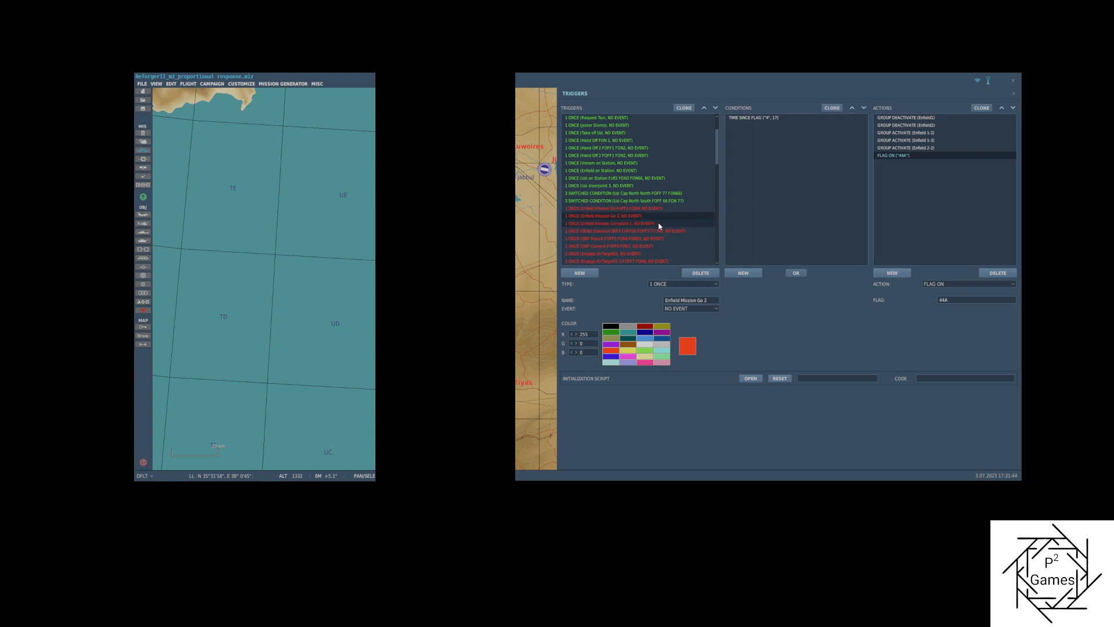
pyautogui.click(711, 224)
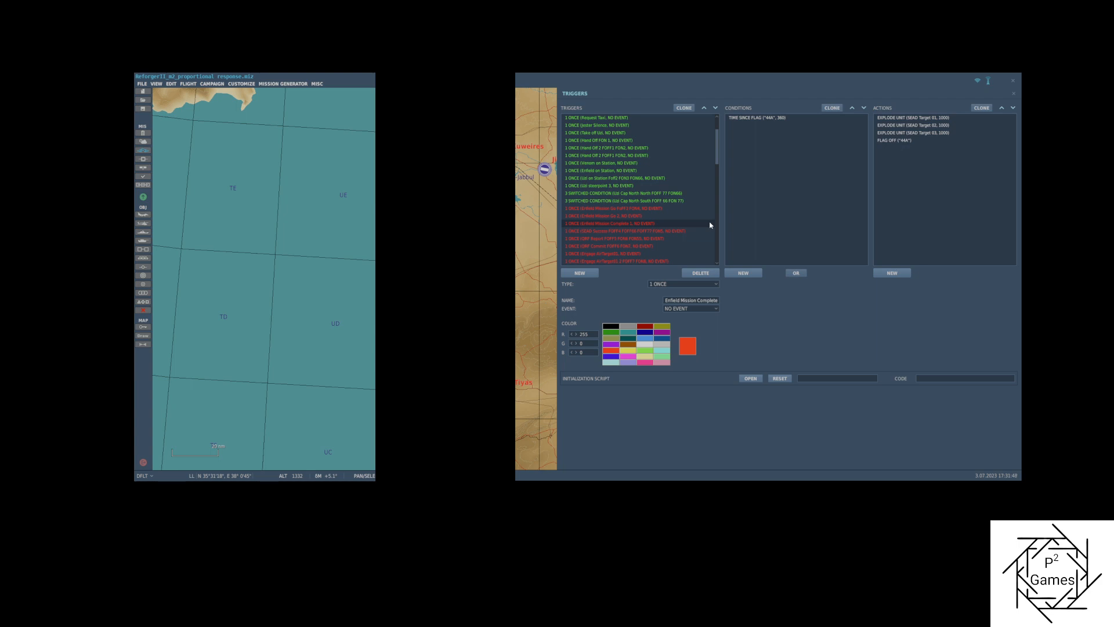
pyautogui.click(736, 117)
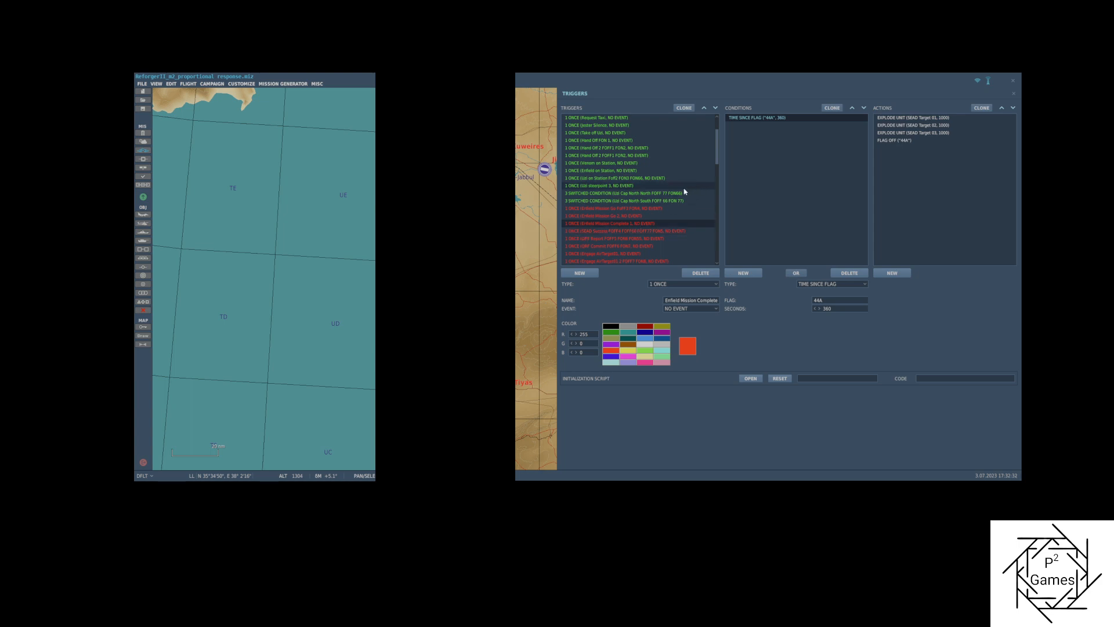
# - In the MIGs dead trigger, change the Uzi-4-3 AI TASK SET action to AI TASK PUSH with Uzi-4-3 / 4. Switch Waypoint
pyautogui.scroll(-8, 684, 191)
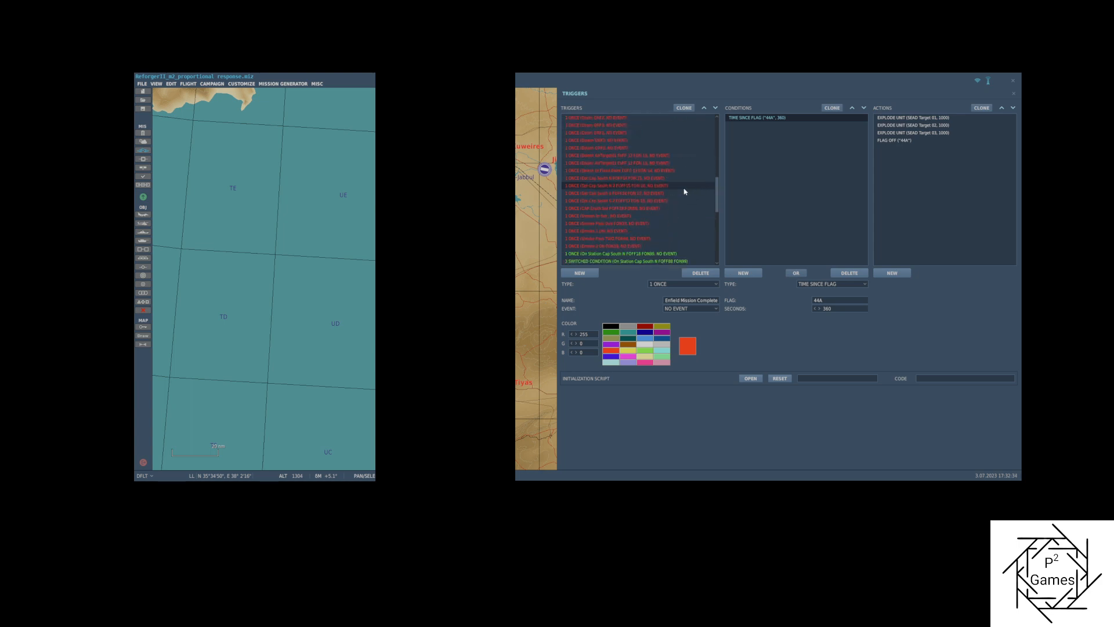
pyautogui.scroll(-6, 684, 192)
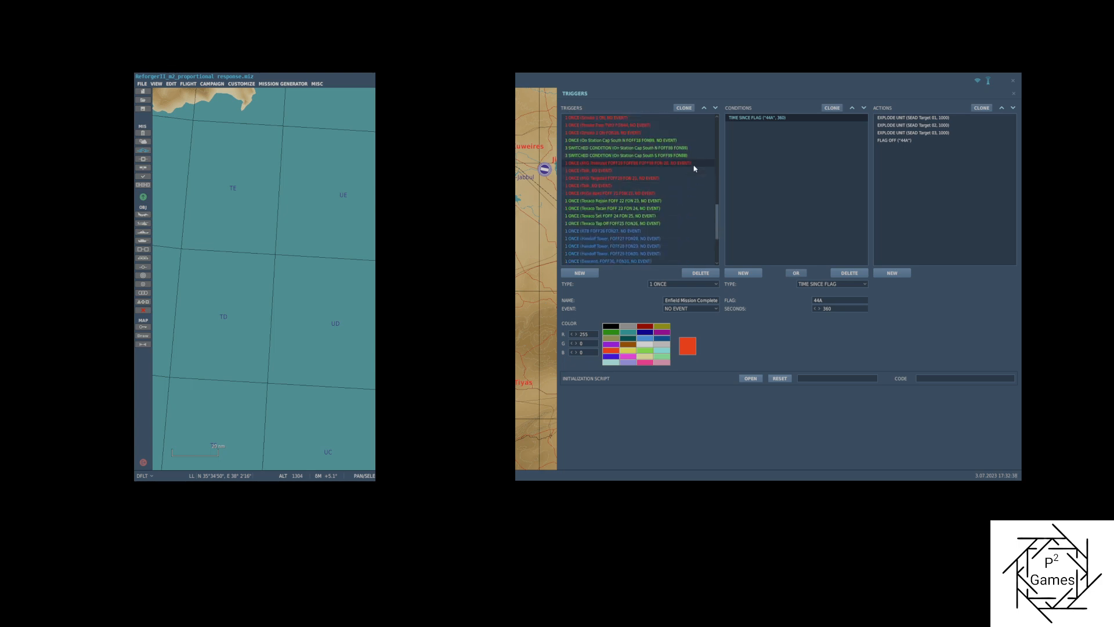
pyautogui.click(660, 195)
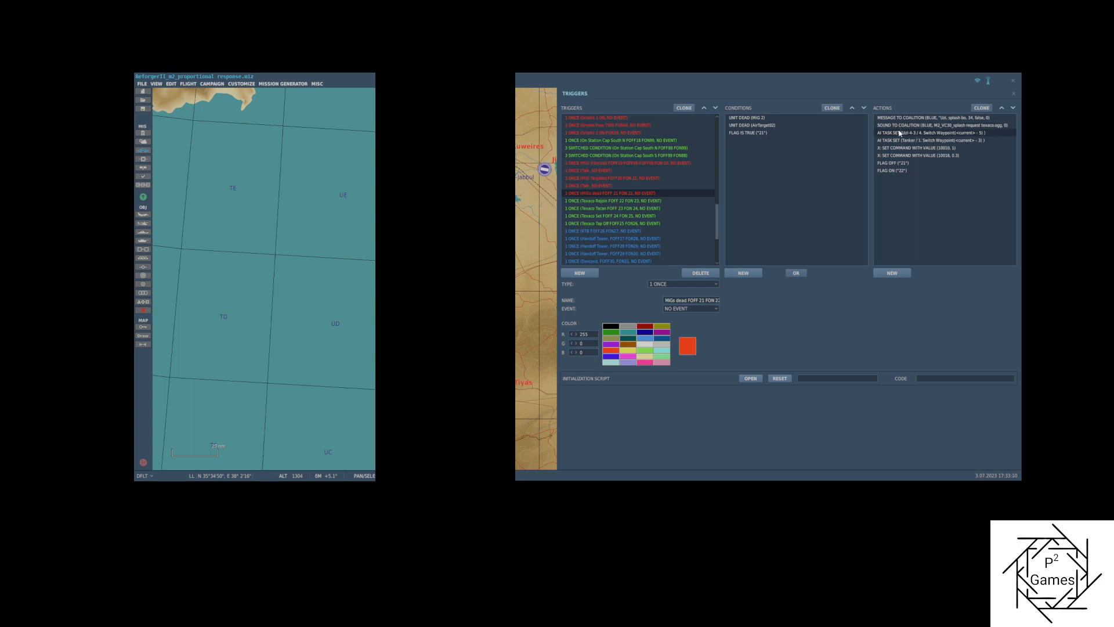
pyautogui.click(900, 133)
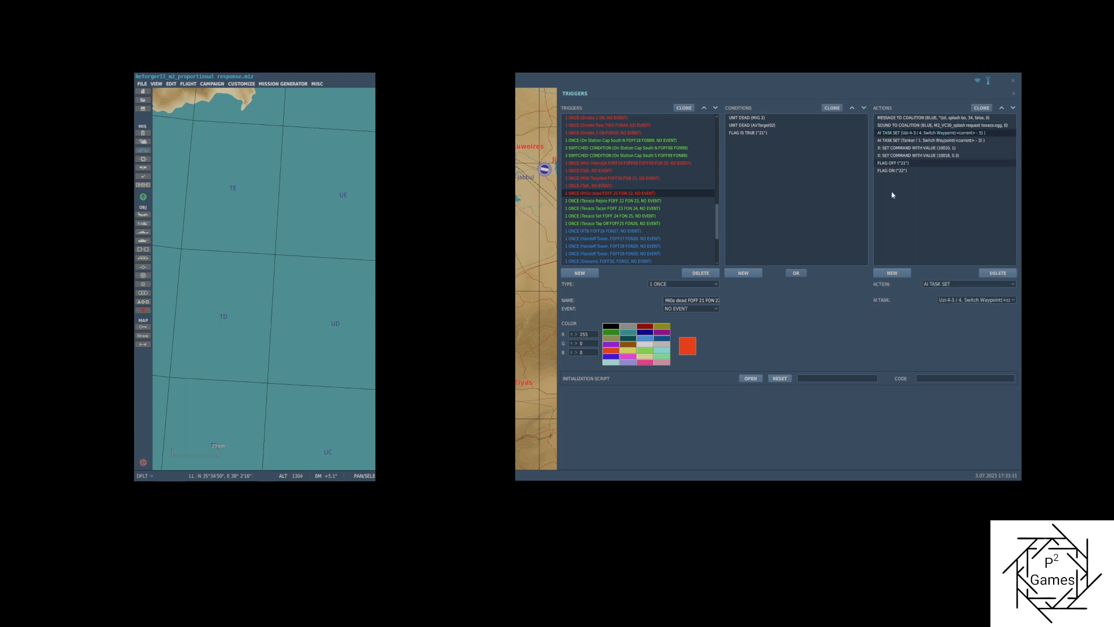
pyautogui.click(961, 286)
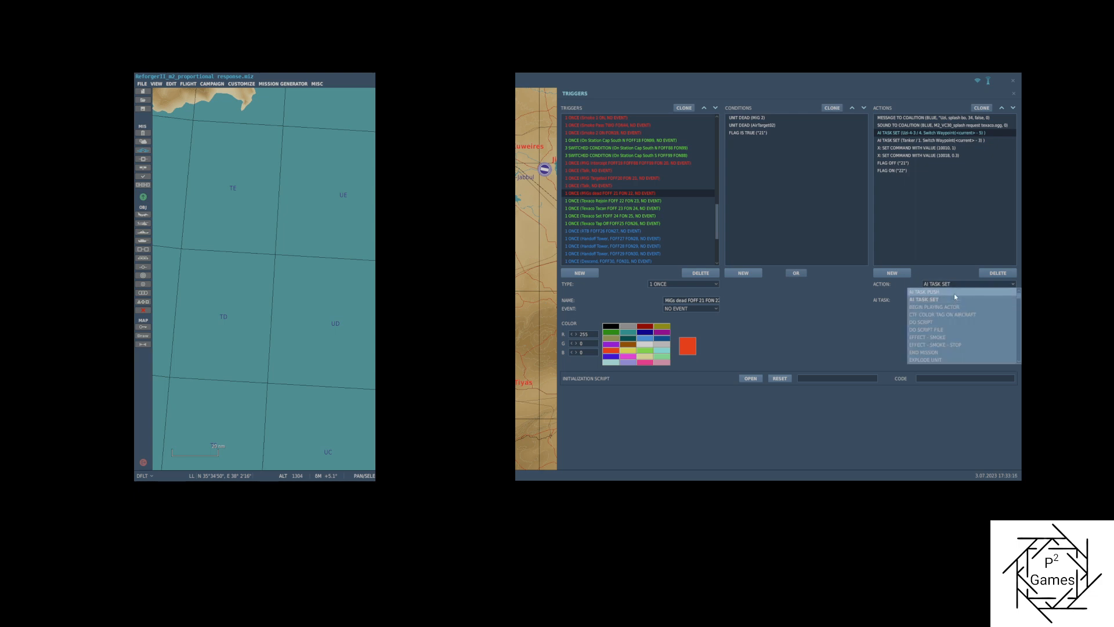
pyautogui.click(954, 293)
pyautogui.click(960, 300)
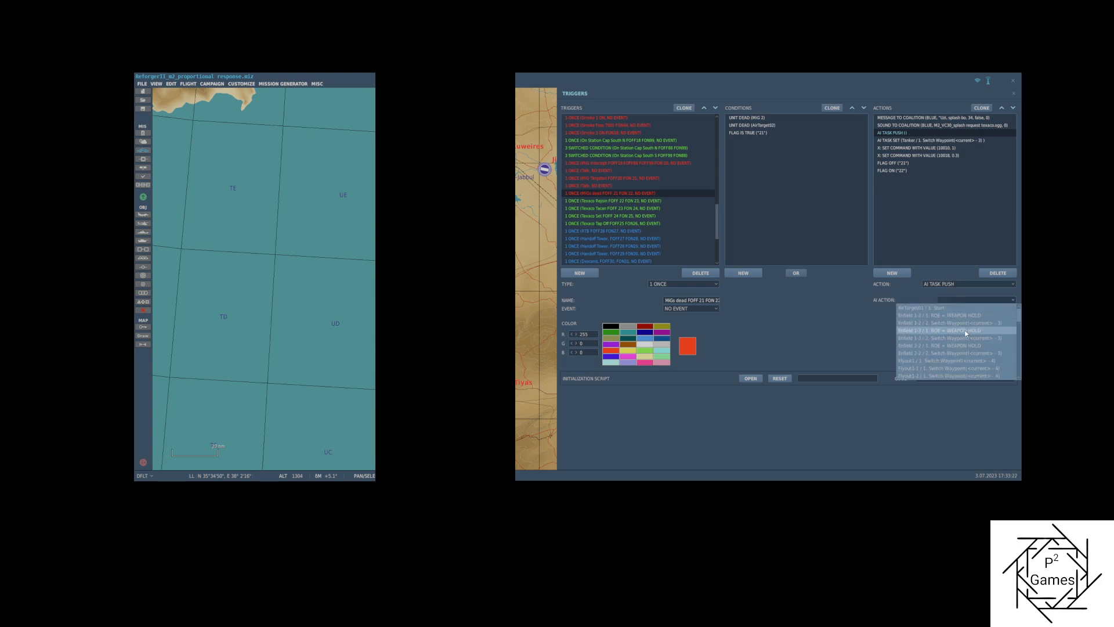
pyautogui.scroll(-5, 966, 333)
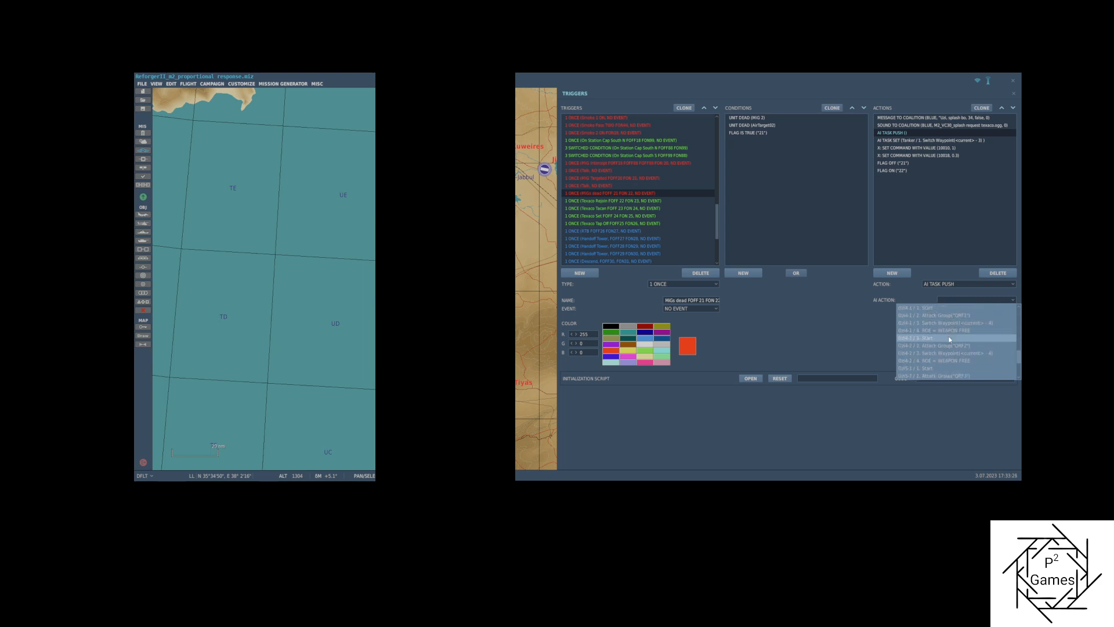
pyautogui.scroll(1, 980, 328)
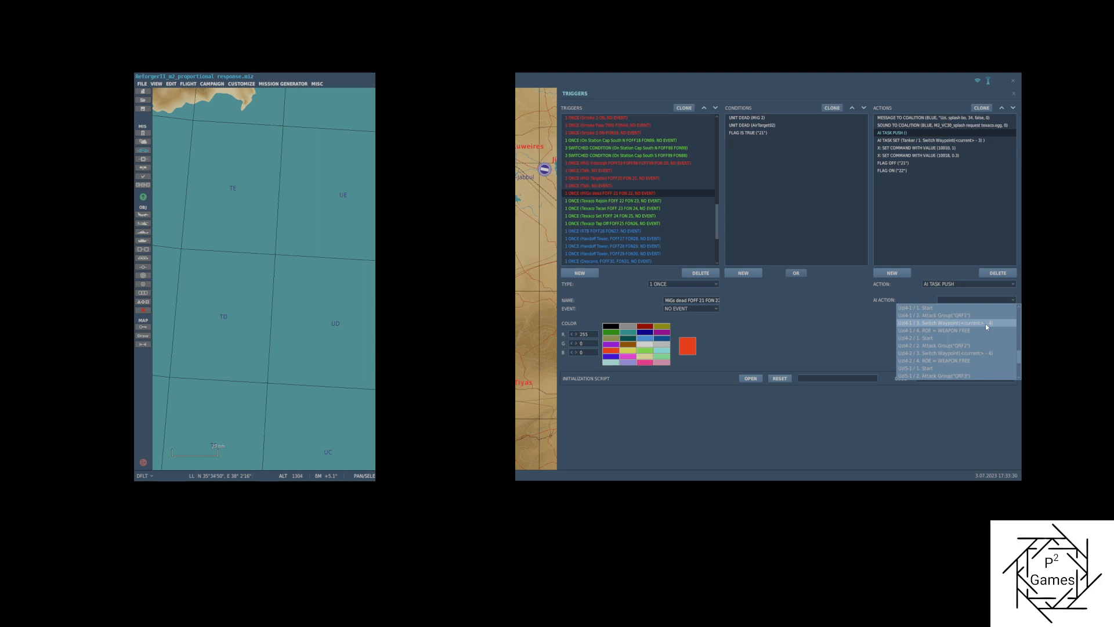
pyautogui.scroll(-3, 985, 323)
pyautogui.scroll(3, 985, 323)
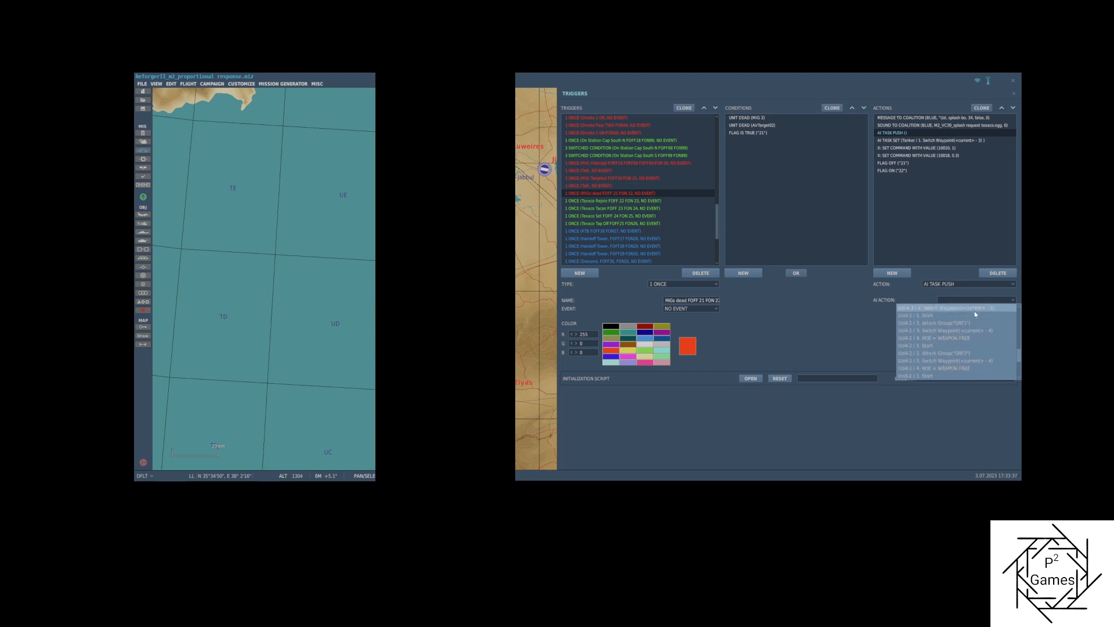
pyautogui.scroll(1, 976, 314)
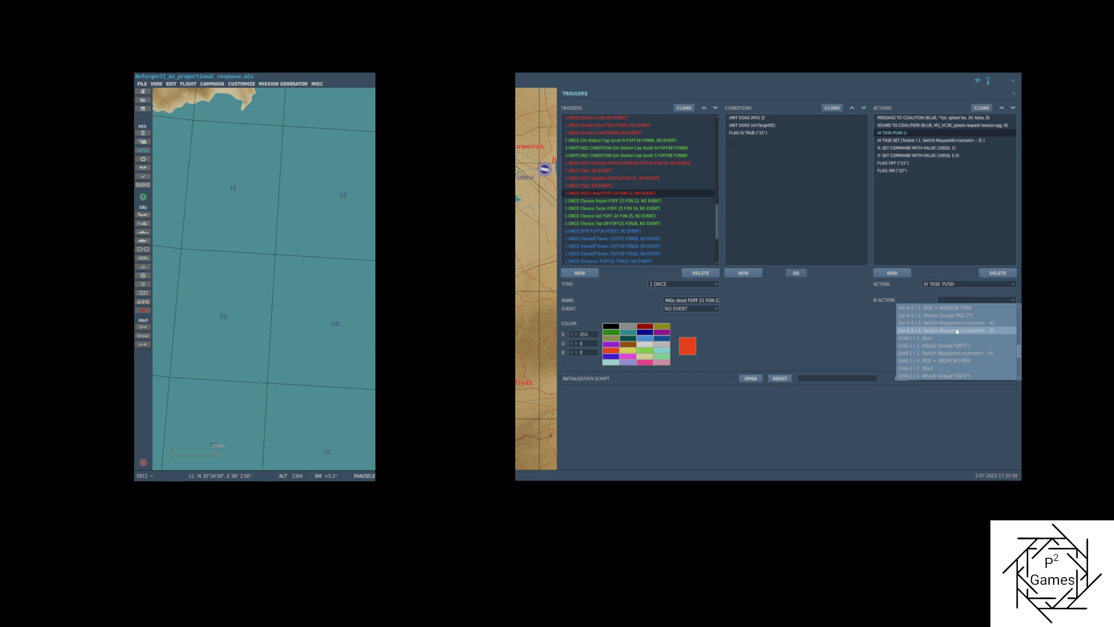
pyautogui.click(957, 331)
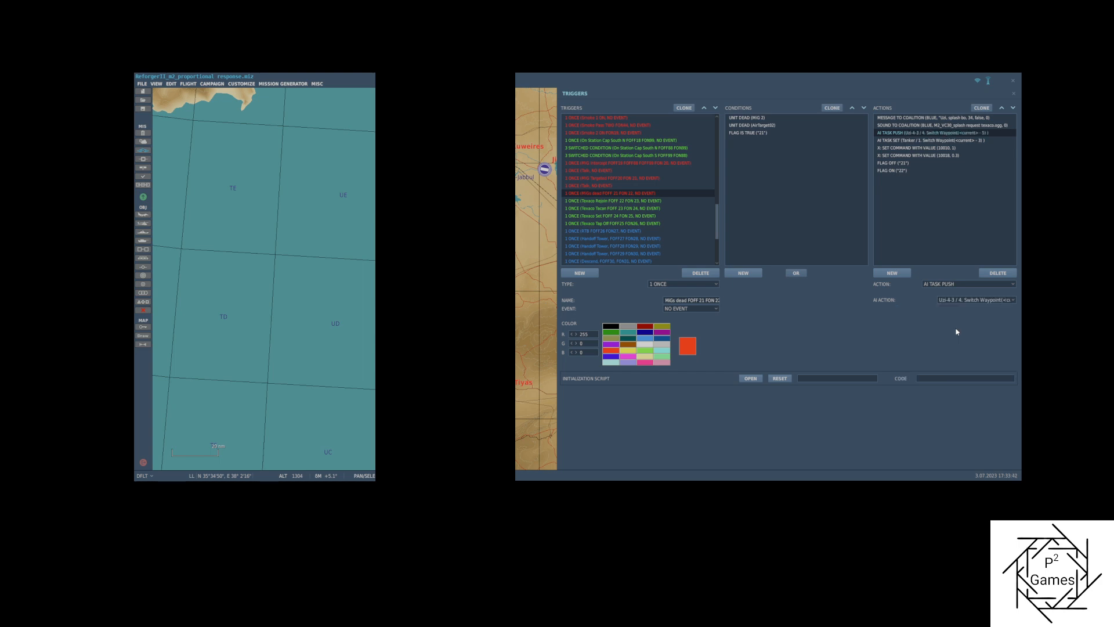
# - Change the Tanker AI TASK SET action to AI TASK PUSH with Tanker / 1. Switch Waypoint, and save the mission
pyautogui.click(904, 141)
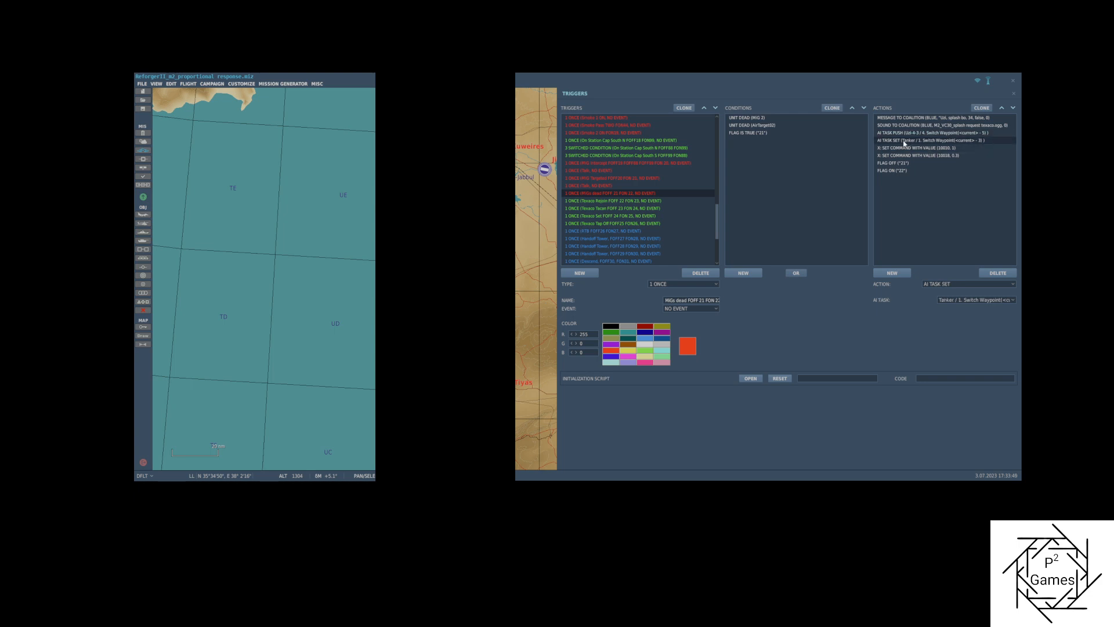
pyautogui.click(951, 285)
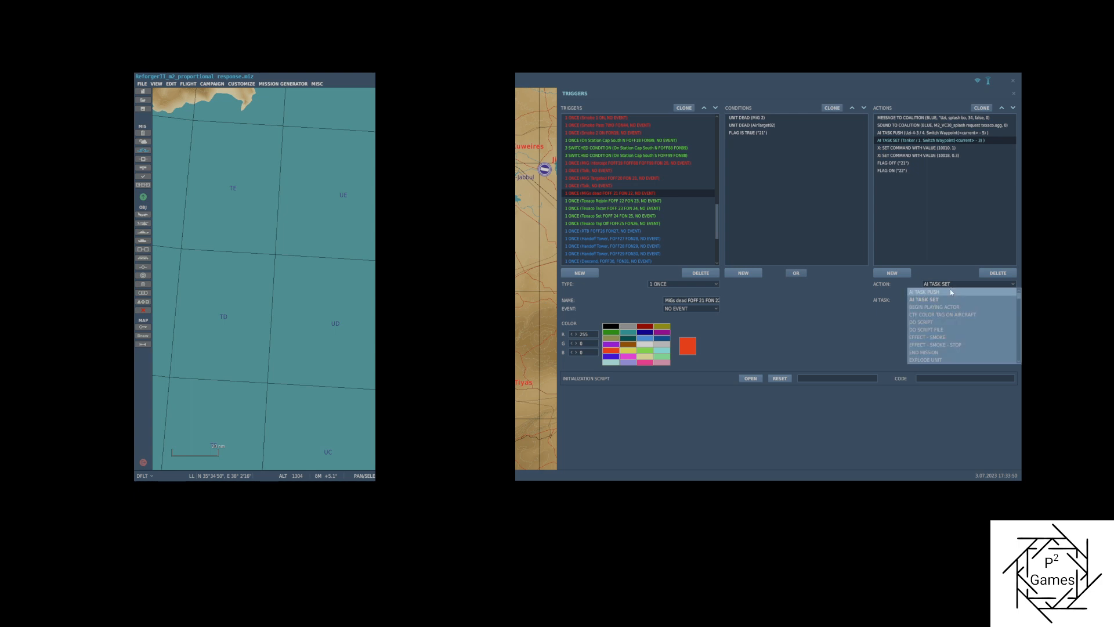
pyautogui.click(950, 292)
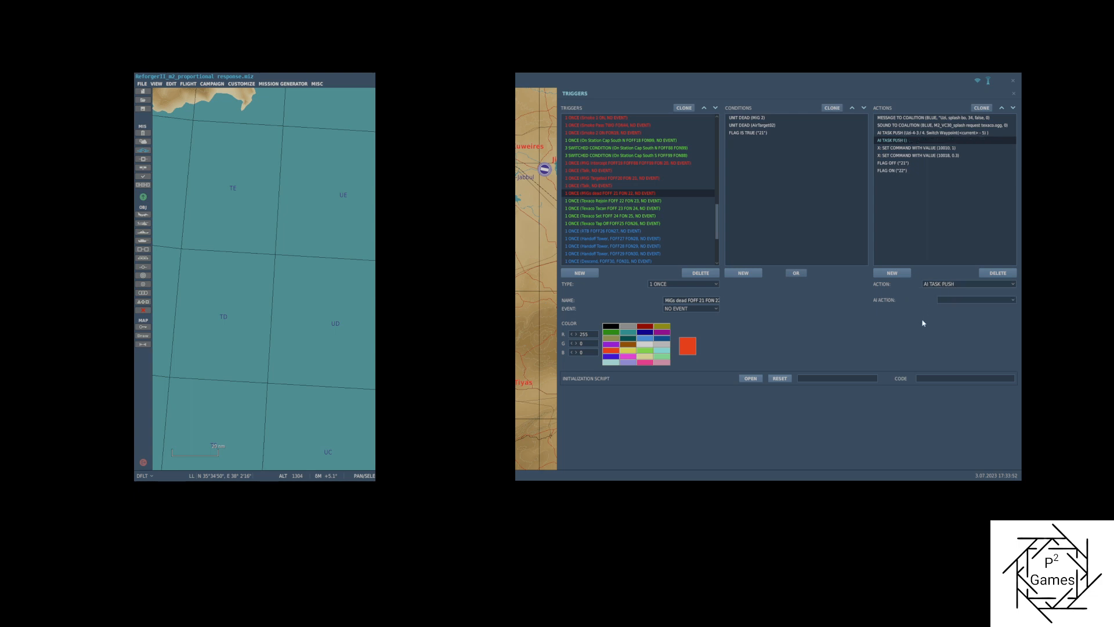
pyautogui.click(938, 303)
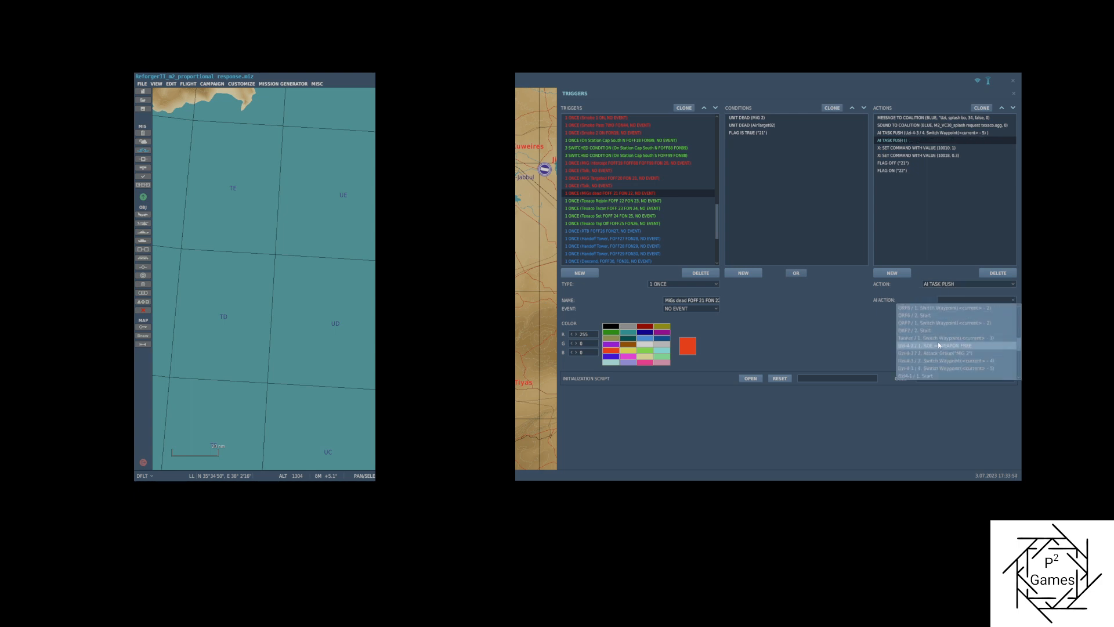
pyautogui.scroll(-4, 963, 339)
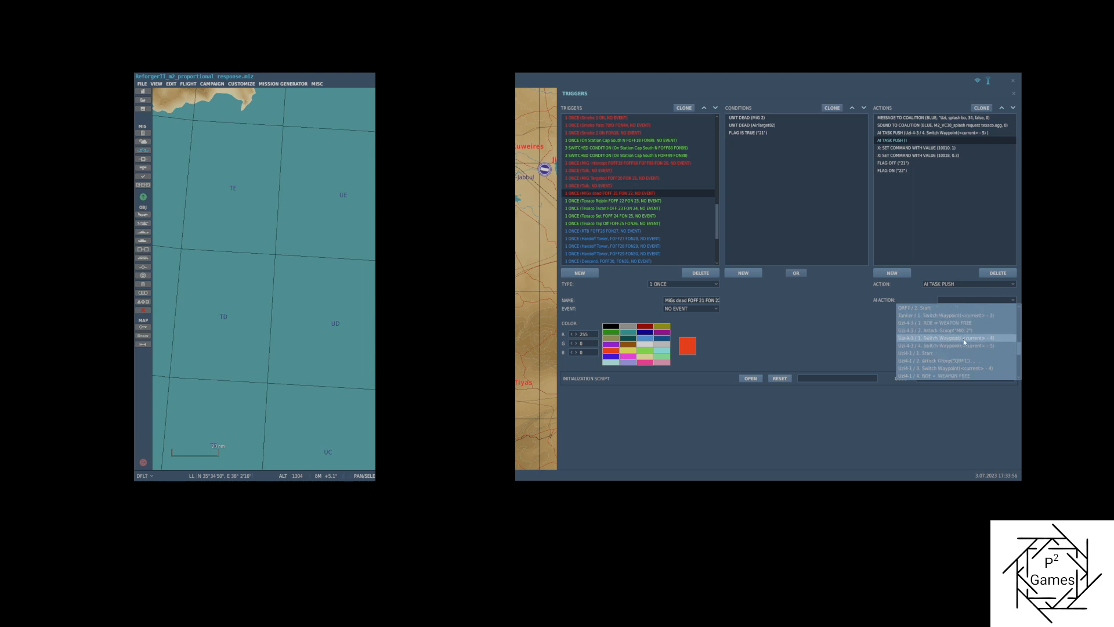
pyautogui.scroll(-4, 963, 338)
pyautogui.scroll(-4, 963, 339)
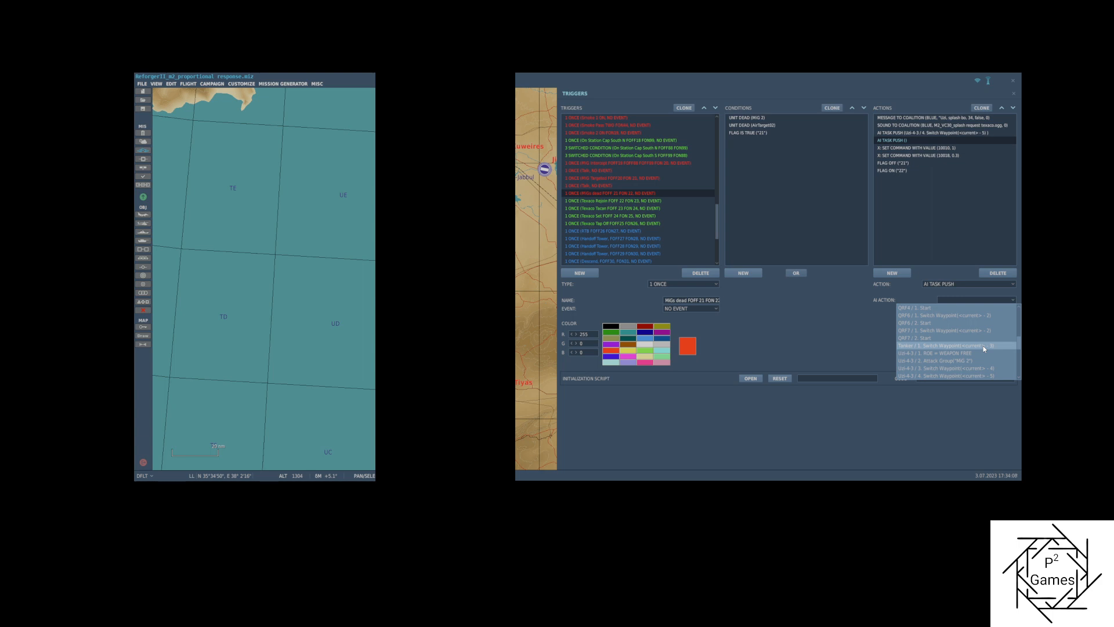
pyautogui.click(984, 346)
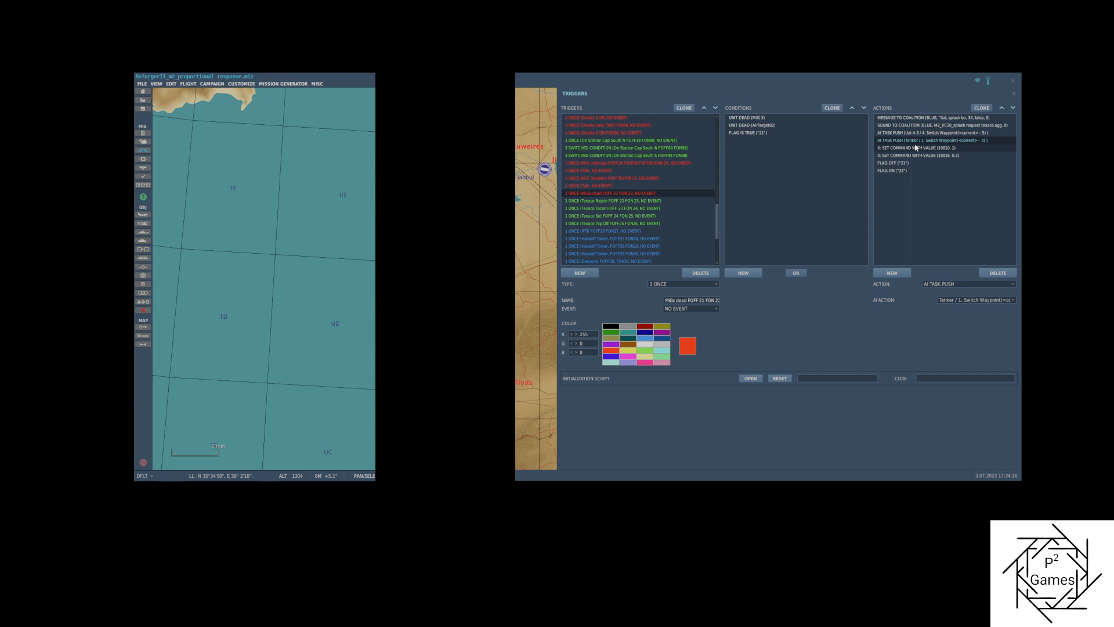
pyautogui.click(143, 85)
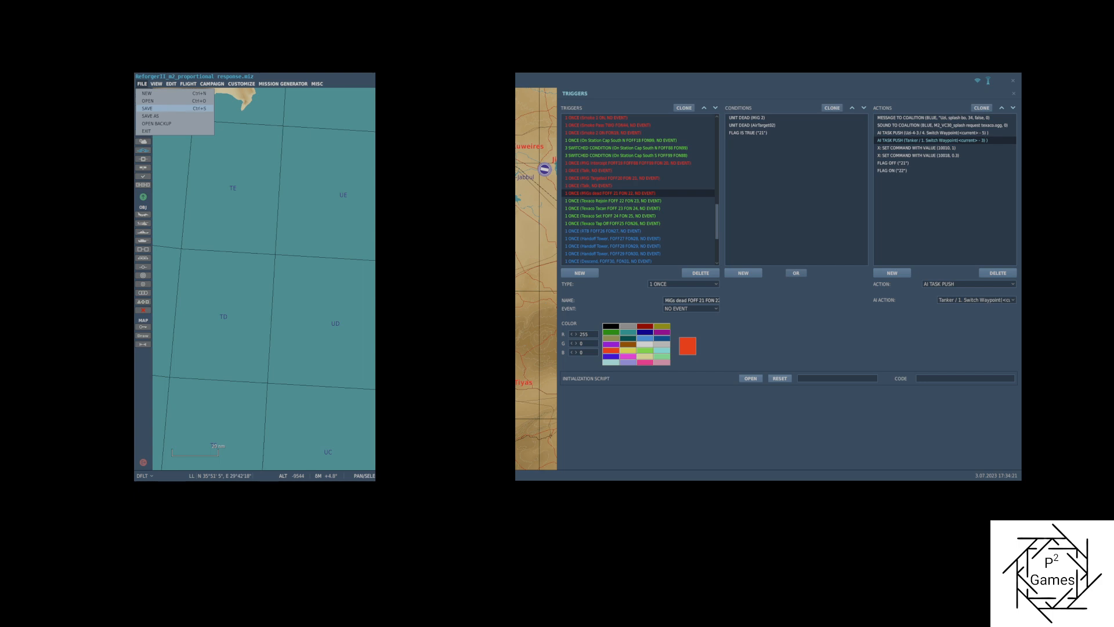
pyautogui.click(148, 108)
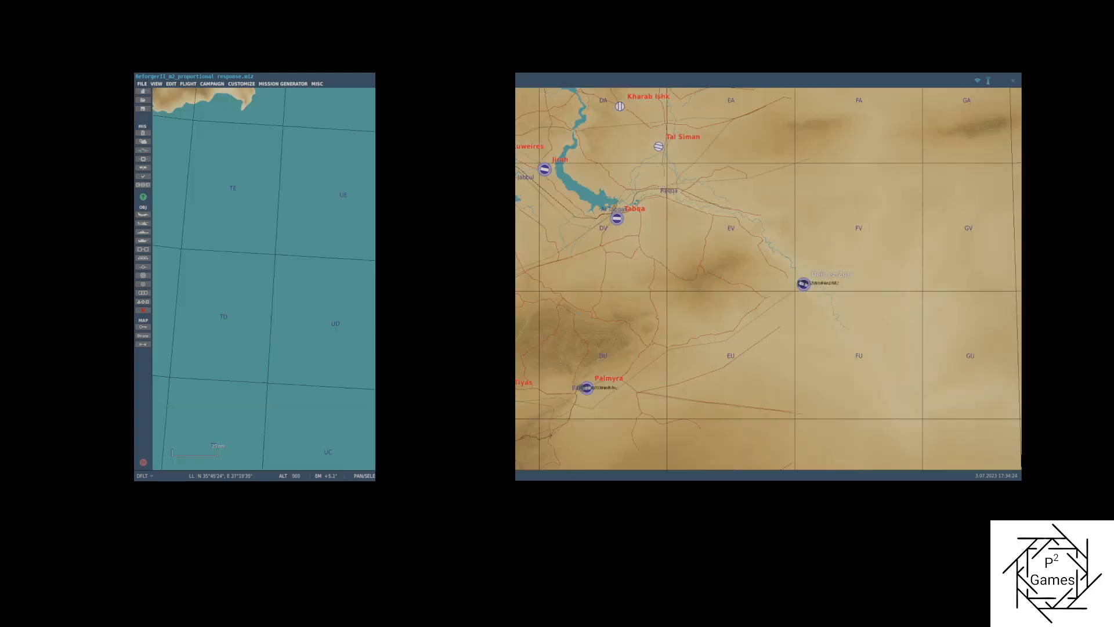